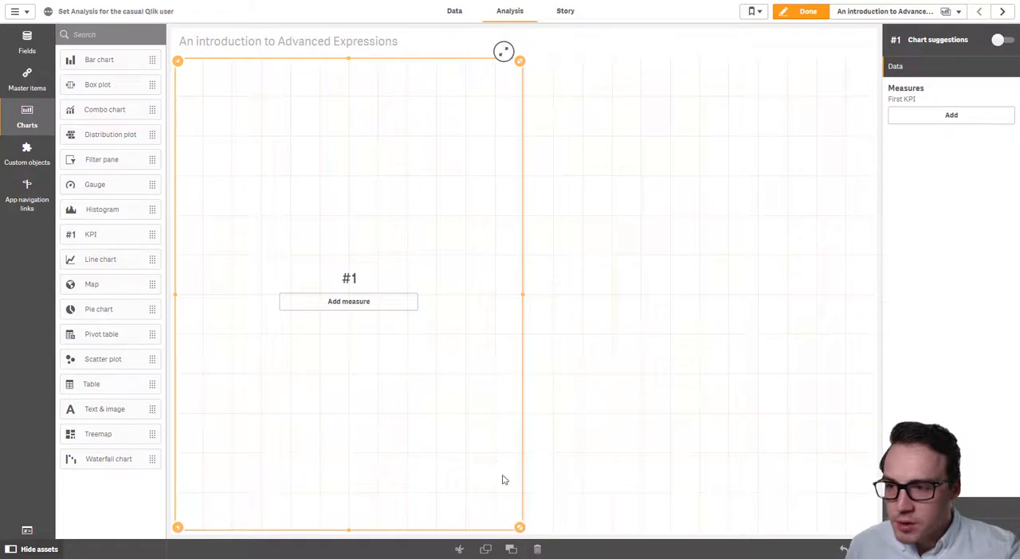
# Shrink the KPI and give it a measure counting [Customer no.] with COUNT, adding the comment //Aggregation after the opening parenthesis.
pyautogui.click(322, 127)
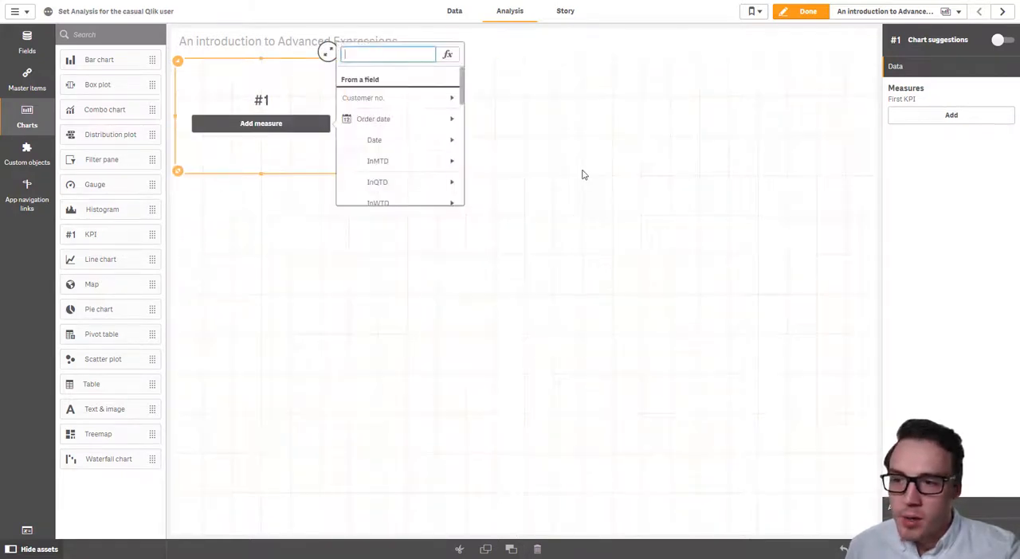
pyautogui.click(445, 52)
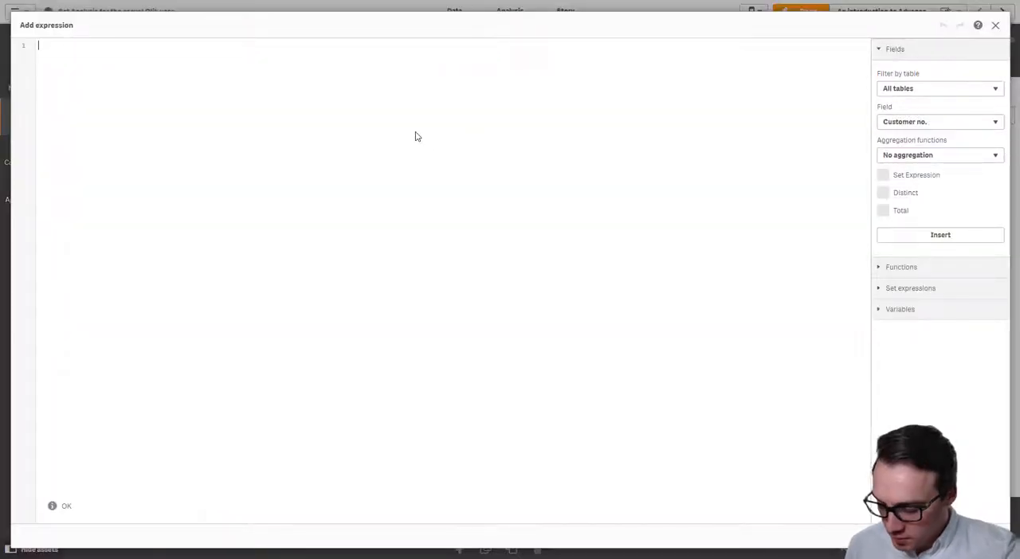
pyautogui.write('COUNT(')
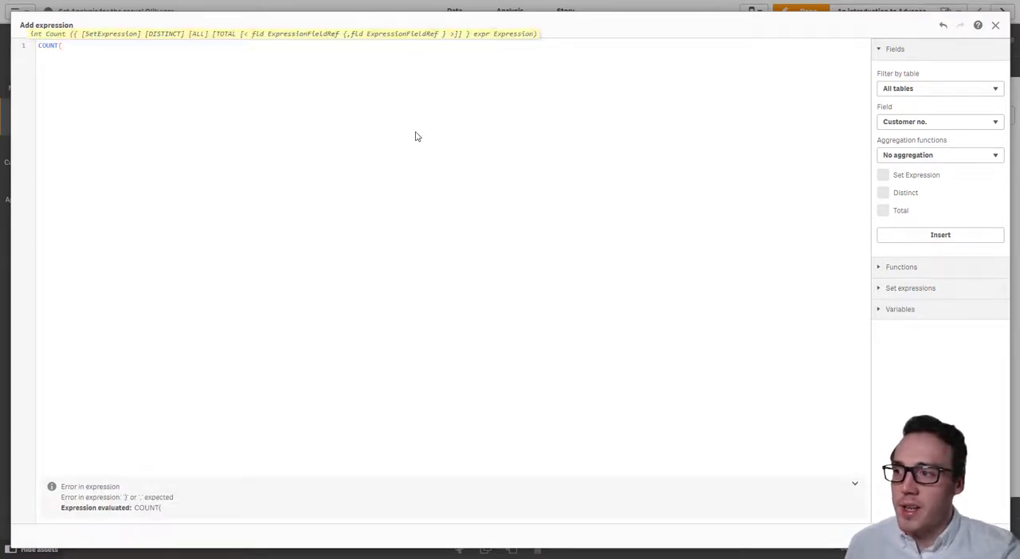
pyautogui.write(' /')
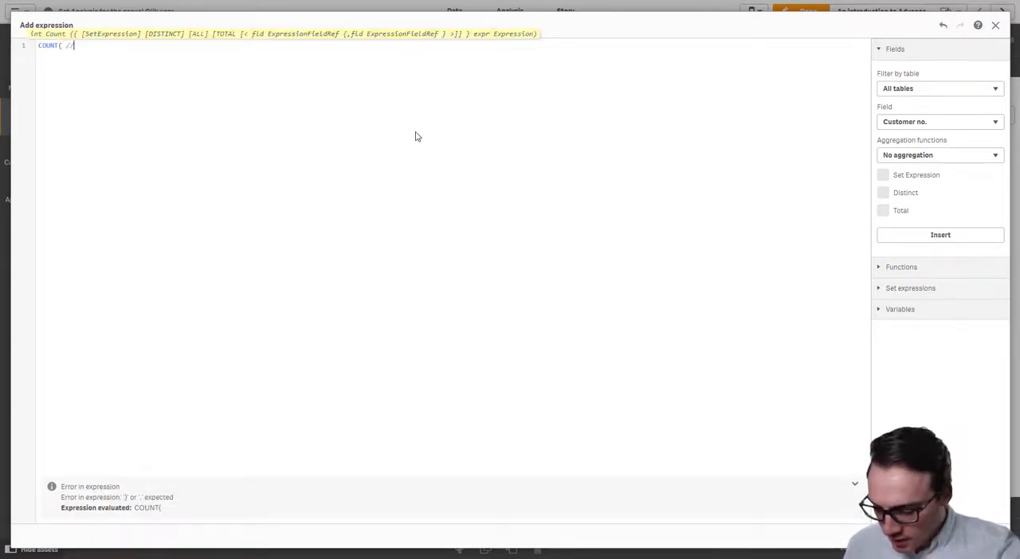
pyautogui.write('/Aggregation')
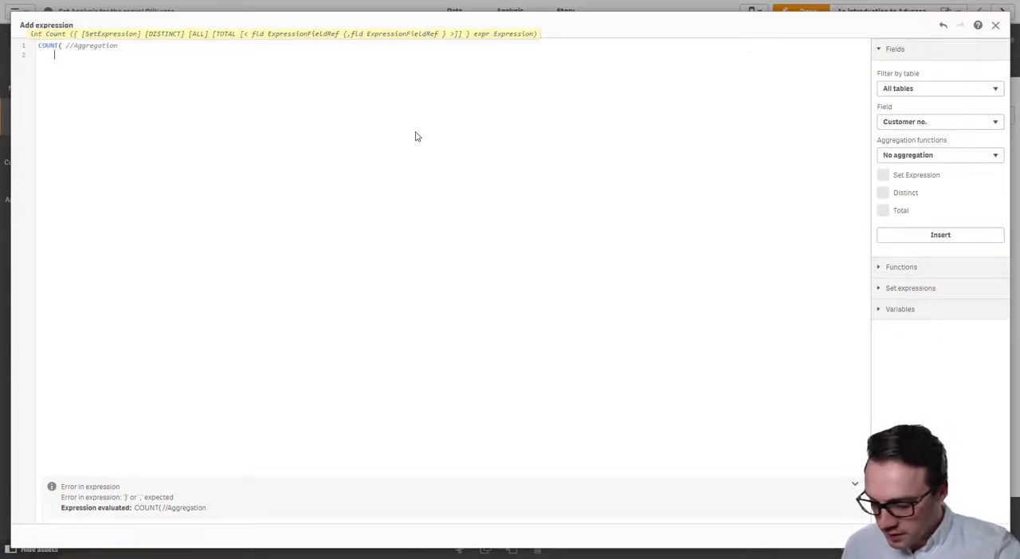
pyautogui.press('Return')
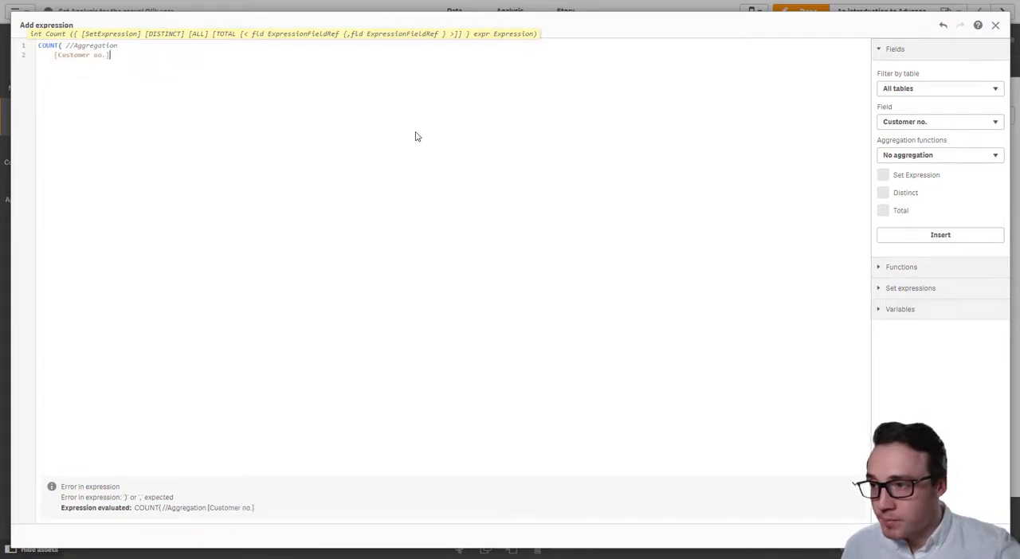
pyautogui.write(')')
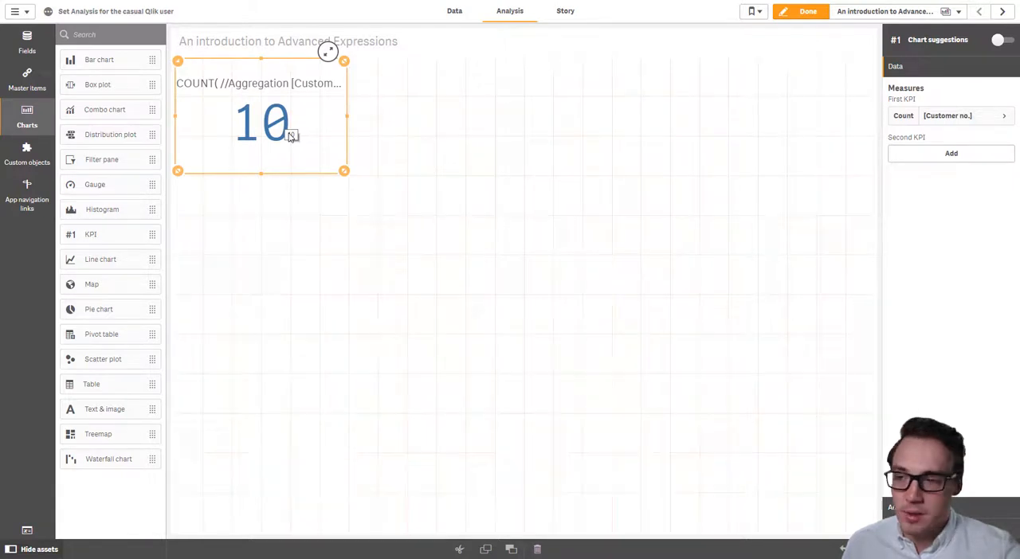
# Paste a copy of the KPI beside the original and shrink it to the same height.
pyautogui.click(398, 109)
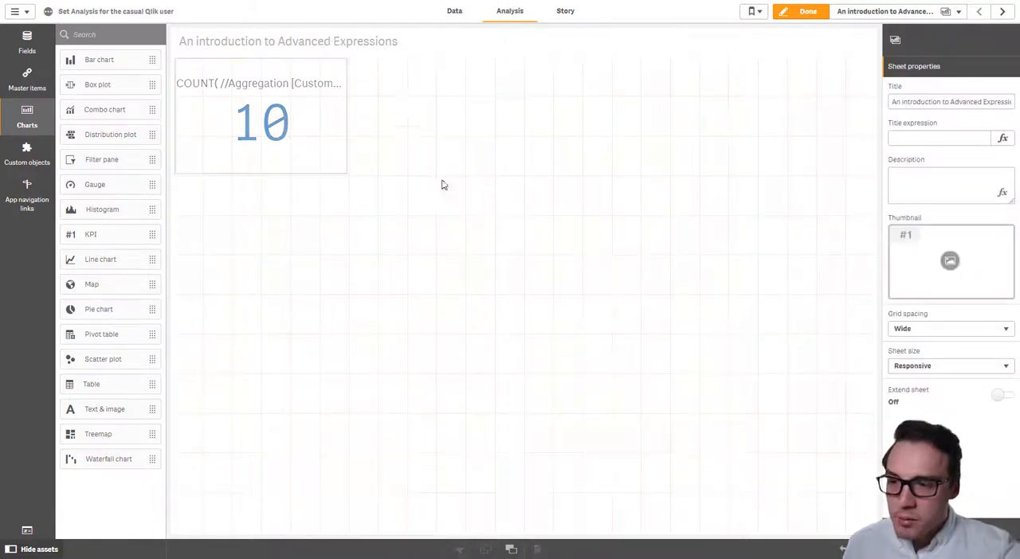
pyautogui.hotkey('ctrl', 'v')
pyautogui.moveTo(870, 527); pyautogui.dragTo(490, 173)
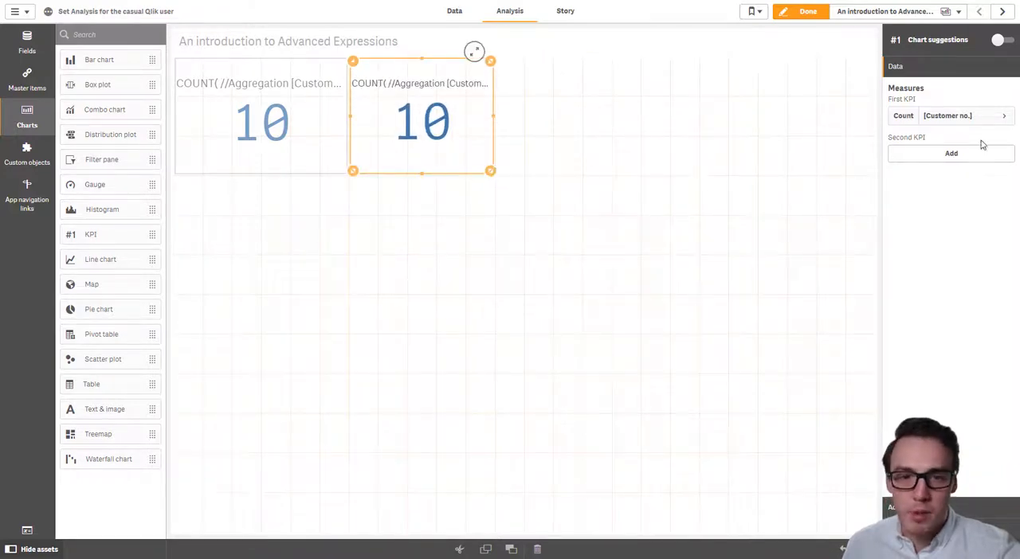
# Insert DISTINCT on its own line before [Customer no.] in the second KPI's COUNT expression.
pyautogui.click(992, 116)
pyautogui.click(994, 149)
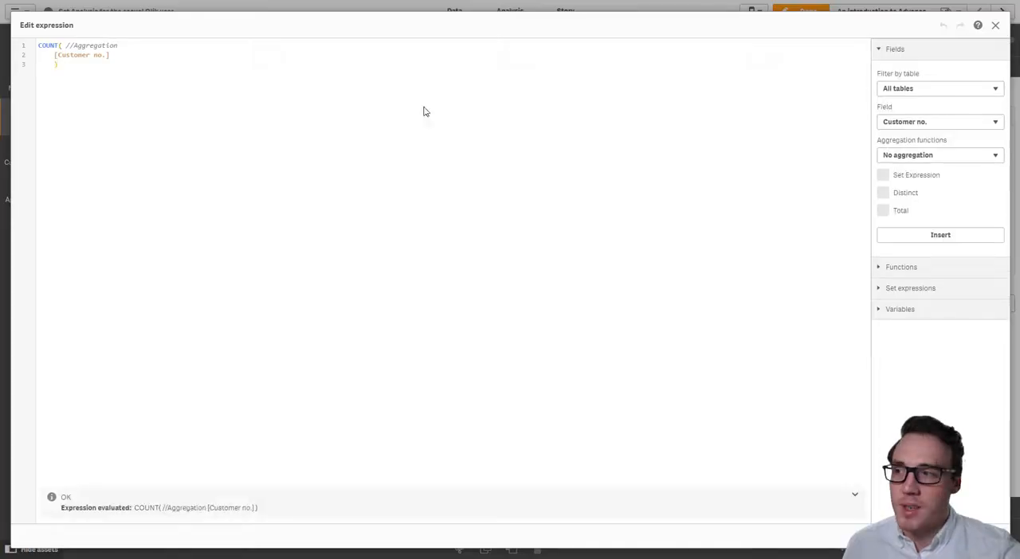
pyautogui.press('Return')
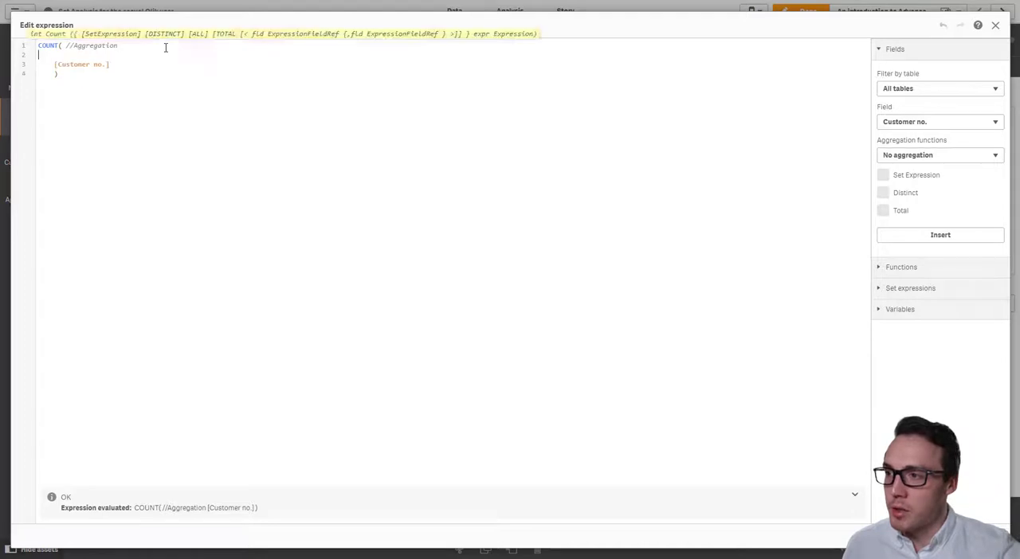
pyautogui.write('DISTINCT')
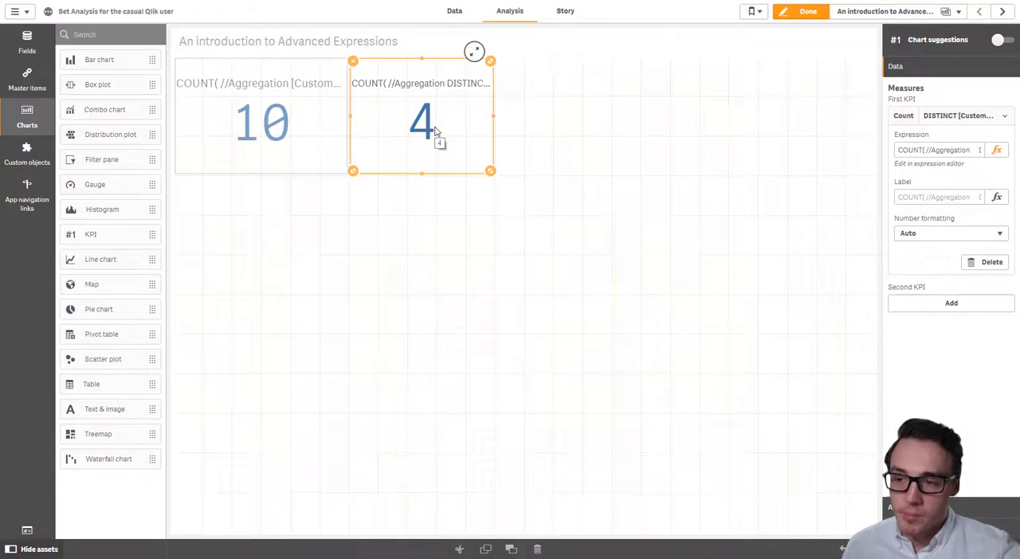
pyautogui.click(441, 229)
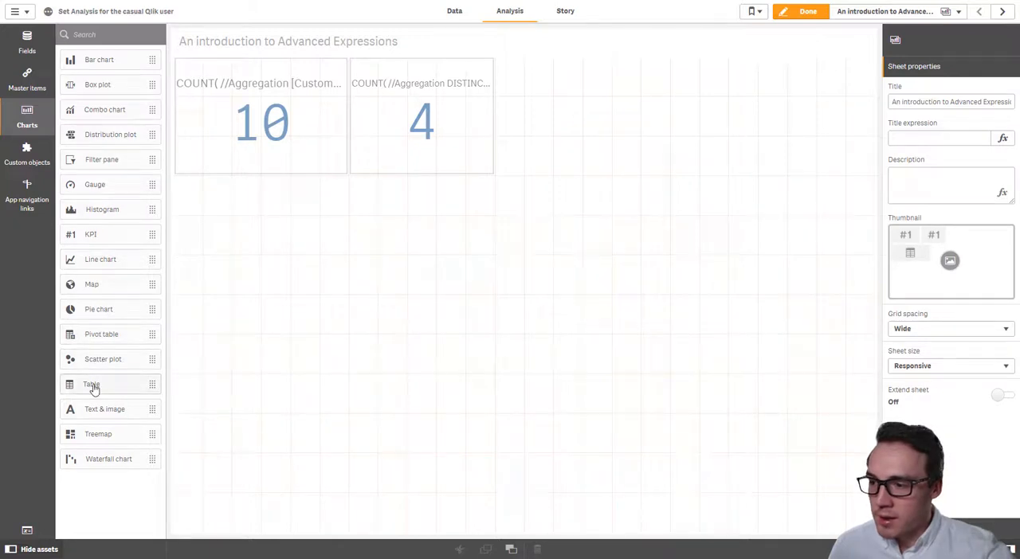
# Place a table below the two KPIs, fit it to their combined width, and add Customer no. as its dimension.
pyautogui.moveTo(79, 386); pyautogui.dragTo(334, 263)
pyautogui.moveTo(519, 529); pyautogui.dragTo(478, 337)
pyautogui.click(339, 263)
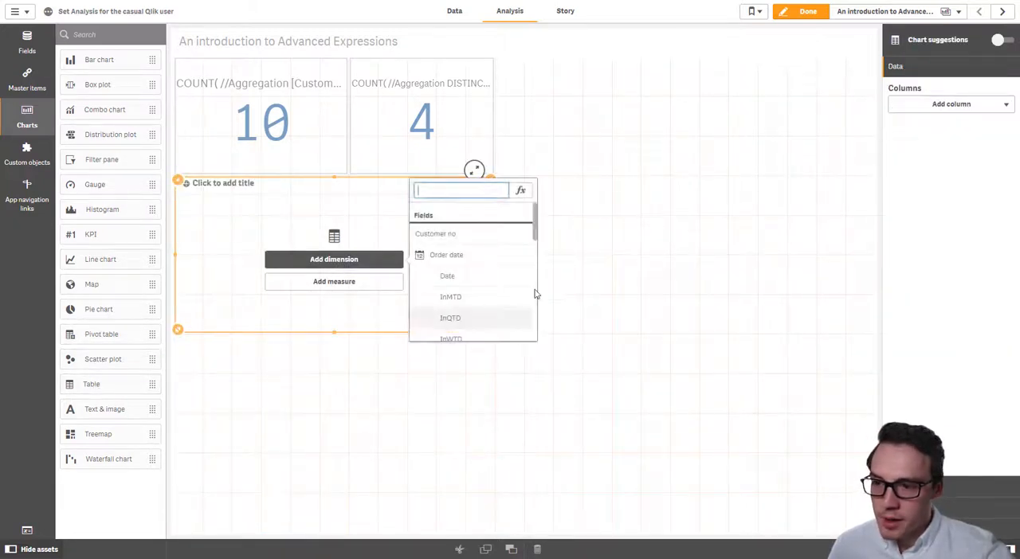
pyautogui.click(488, 237)
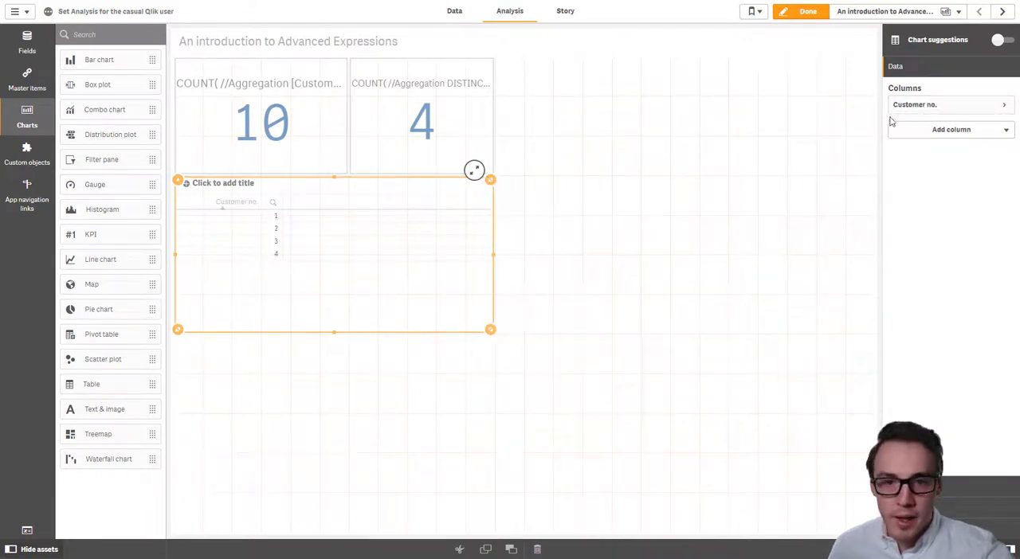
# Add a Count([Customer no.]) measure column to the table.
pyautogui.click(906, 134)
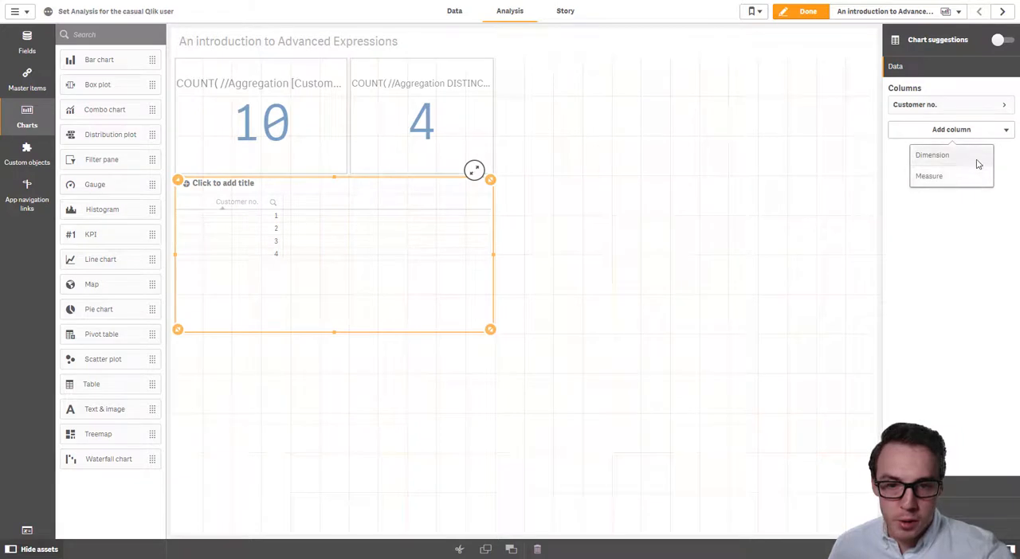
pyautogui.click(971, 177)
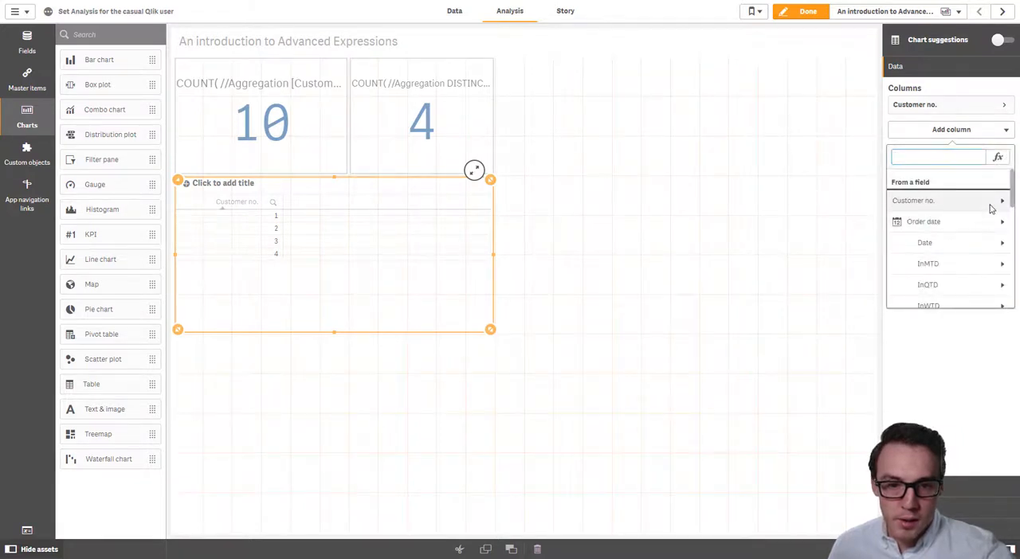
pyautogui.click(989, 203)
pyautogui.click(928, 215)
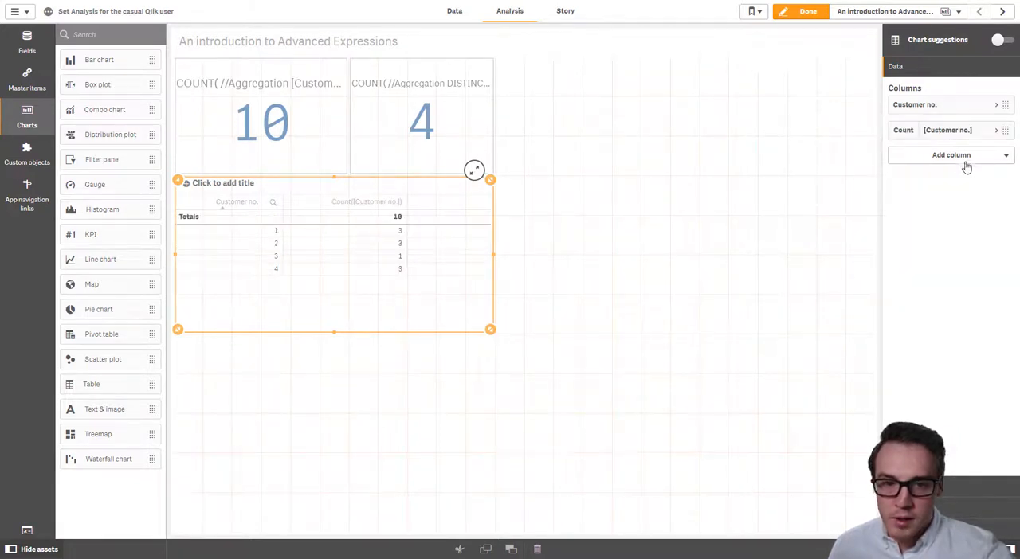
# Add another customer count measure to the table and set its expression to Count(DISTINCT [Customer no.]).
pyautogui.click(967, 157)
pyautogui.click(962, 203)
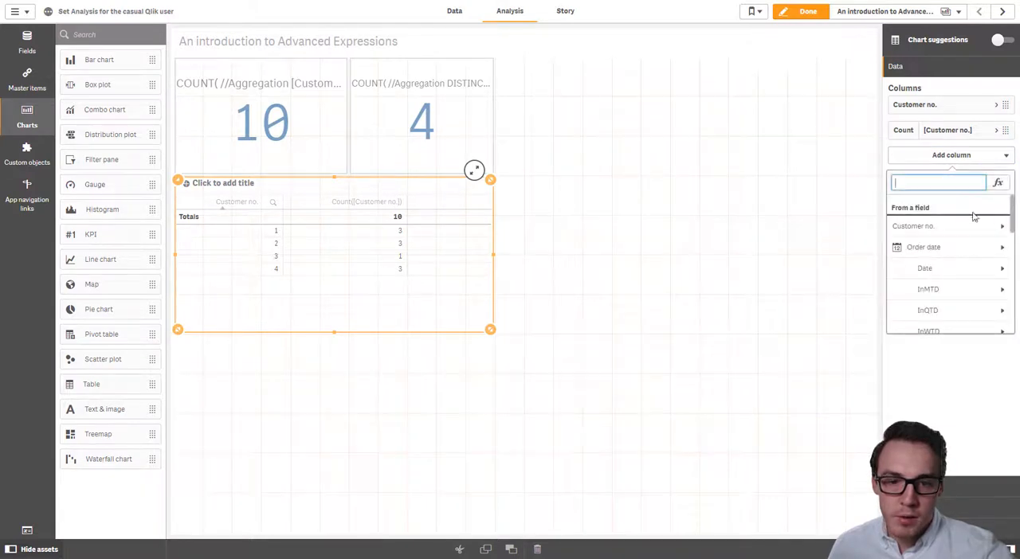
pyautogui.click(976, 226)
pyautogui.click(921, 236)
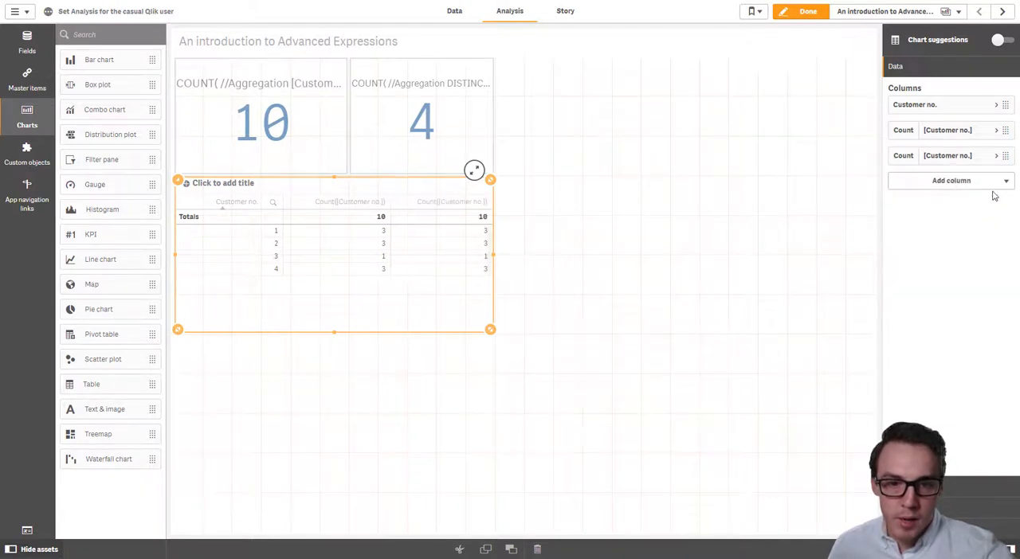
pyautogui.click(1000, 158)
pyautogui.click(937, 190)
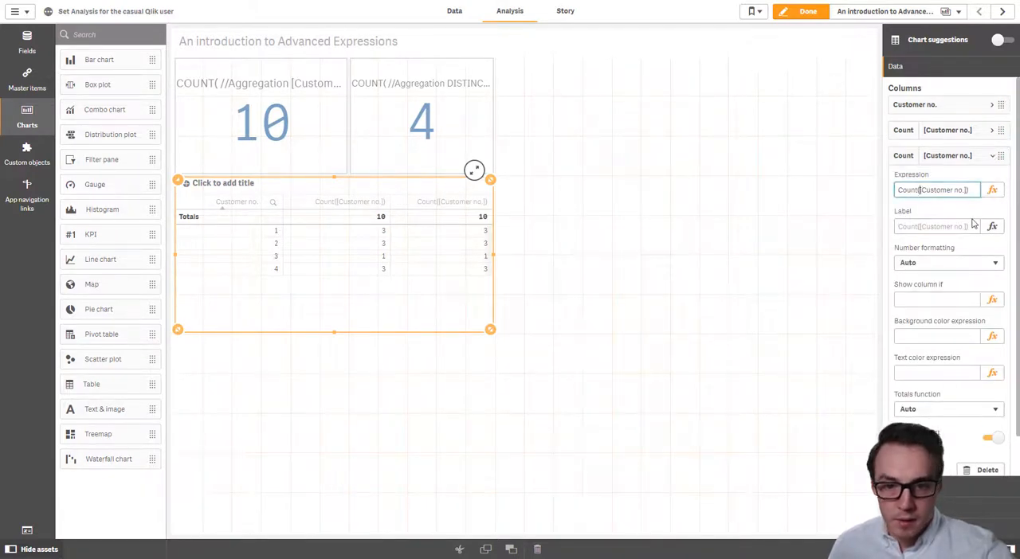
pyautogui.write('DISTINCT')
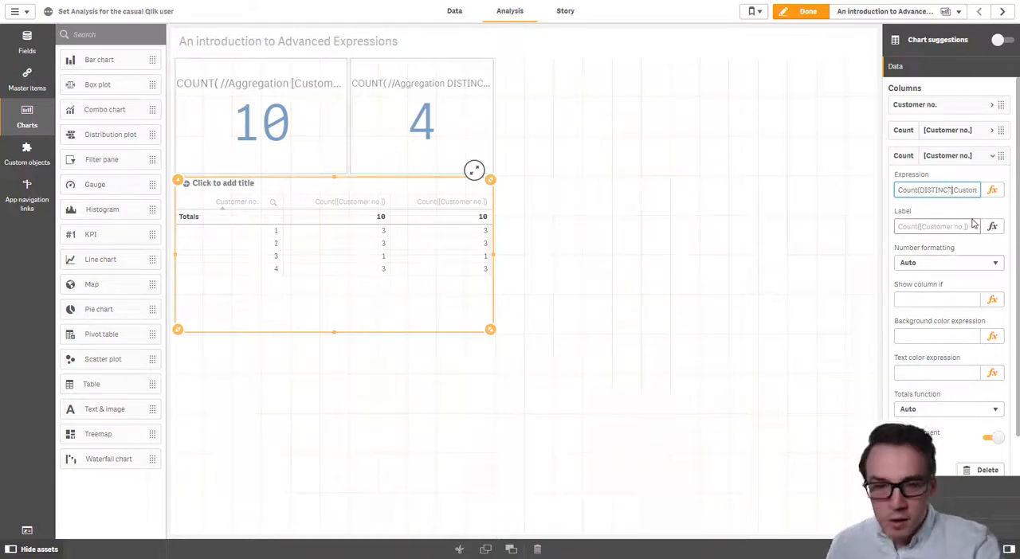
pyautogui.click(972, 224)
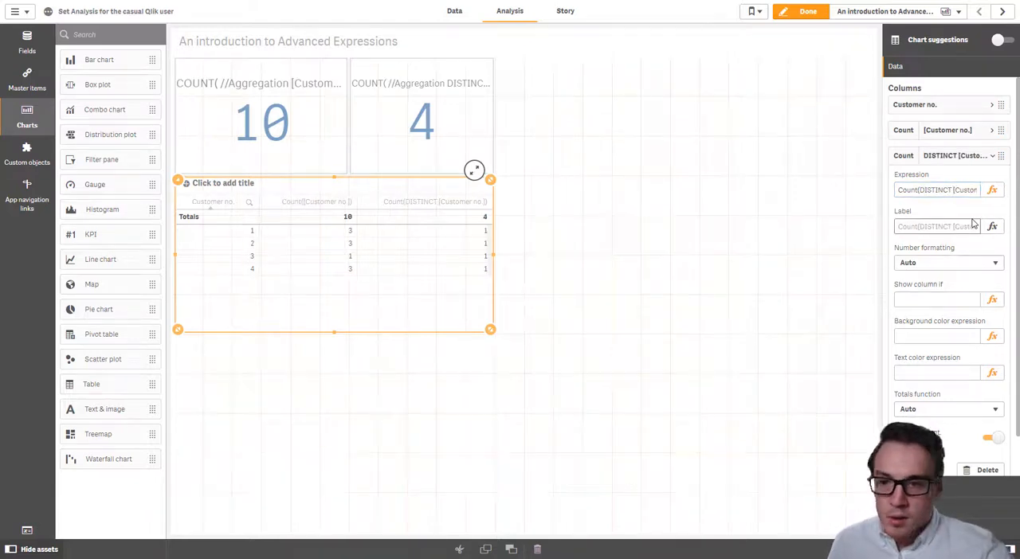
# Leave sheet editing and narrow the table's Customer no., Count and Count(DISTINCT) columns to fit their headings.
pyautogui.click(799, 13)
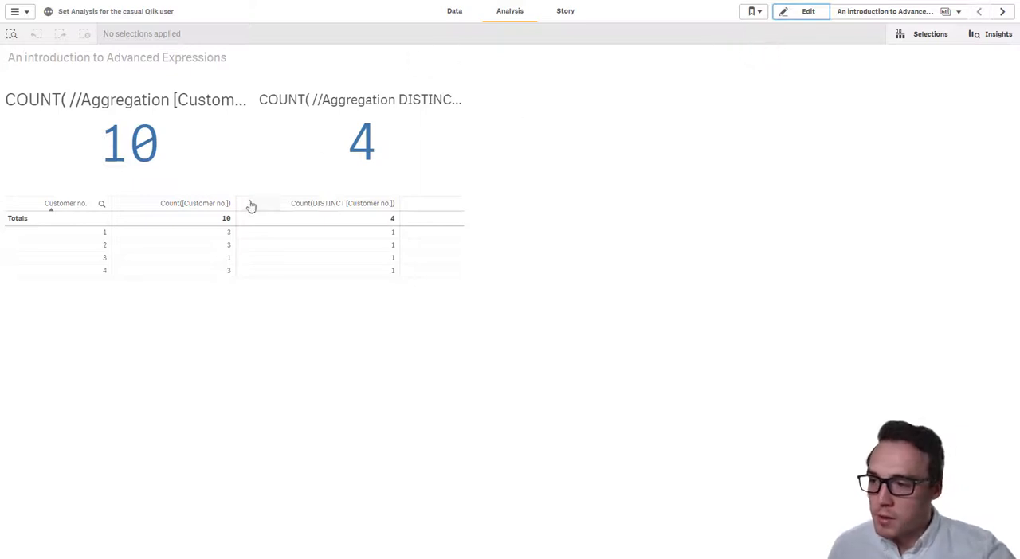
pyautogui.moveTo(112, 206); pyautogui.dragTo(82, 209)
pyautogui.moveTo(211, 209); pyautogui.dragTo(162, 207)
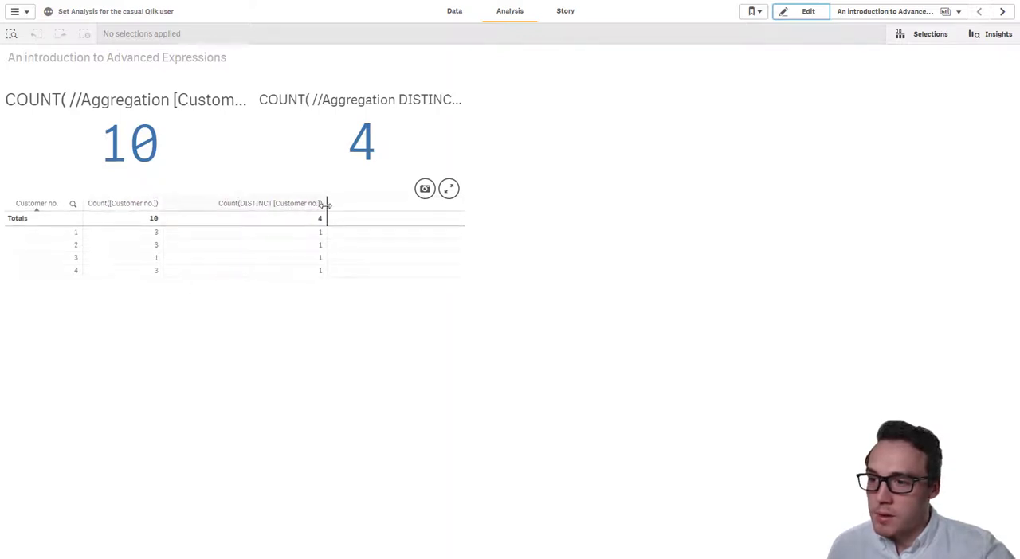
pyautogui.moveTo(323, 205); pyautogui.dragTo(278, 204)
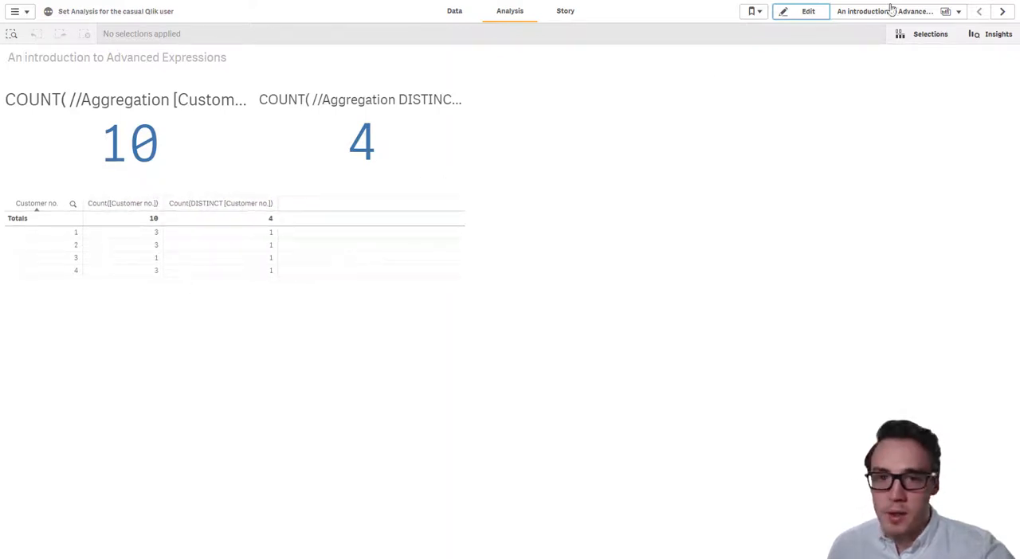
# Add a Sum(Sales) measure column to the table in edit mode, and return to the sheet's analysis view.
pyautogui.click(803, 11)
pyautogui.click(913, 309)
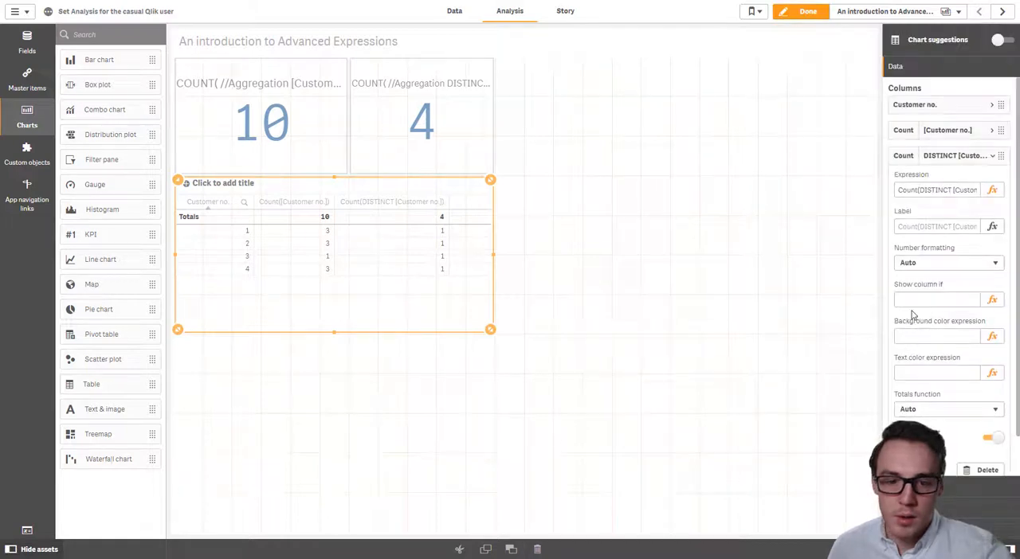
pyautogui.click(970, 156)
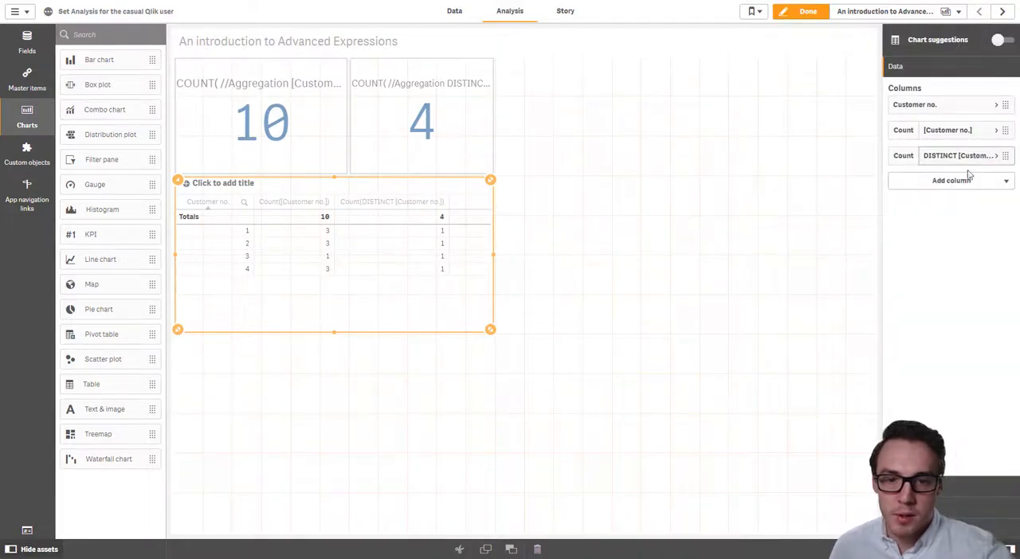
pyautogui.click(969, 178)
pyautogui.click(930, 228)
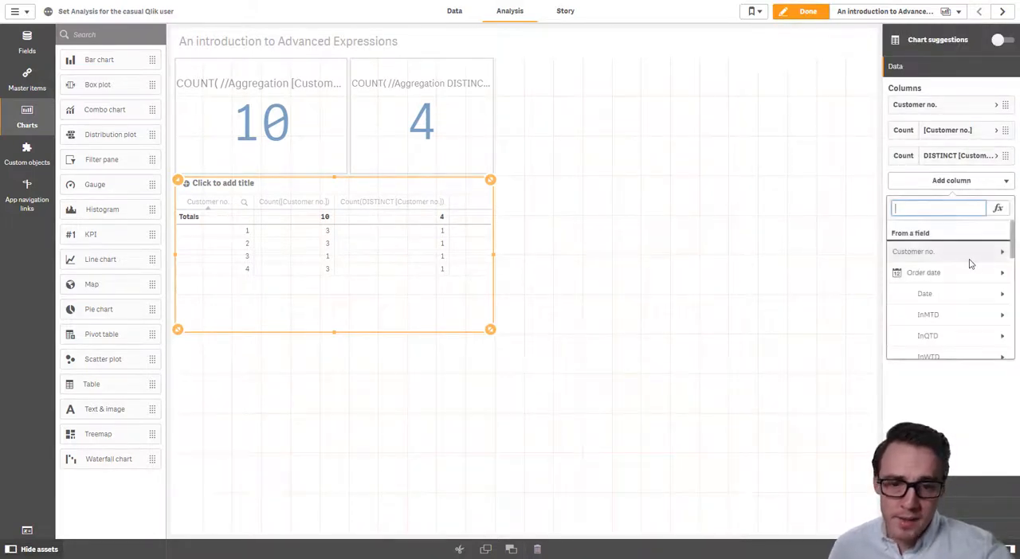
pyautogui.scroll(-5, 989, 250)
pyautogui.scroll(-8, 988, 250)
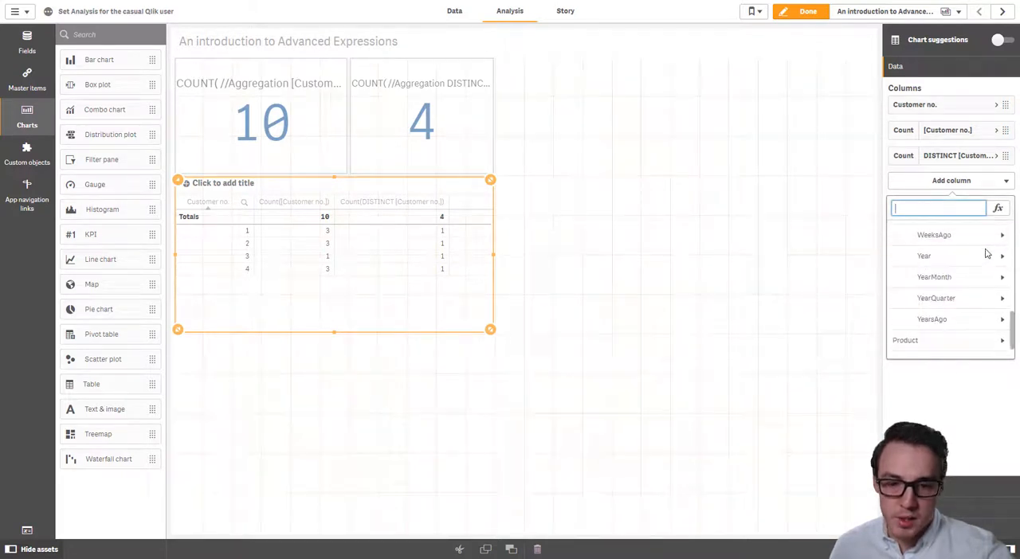
pyautogui.click(970, 351)
pyautogui.click(924, 245)
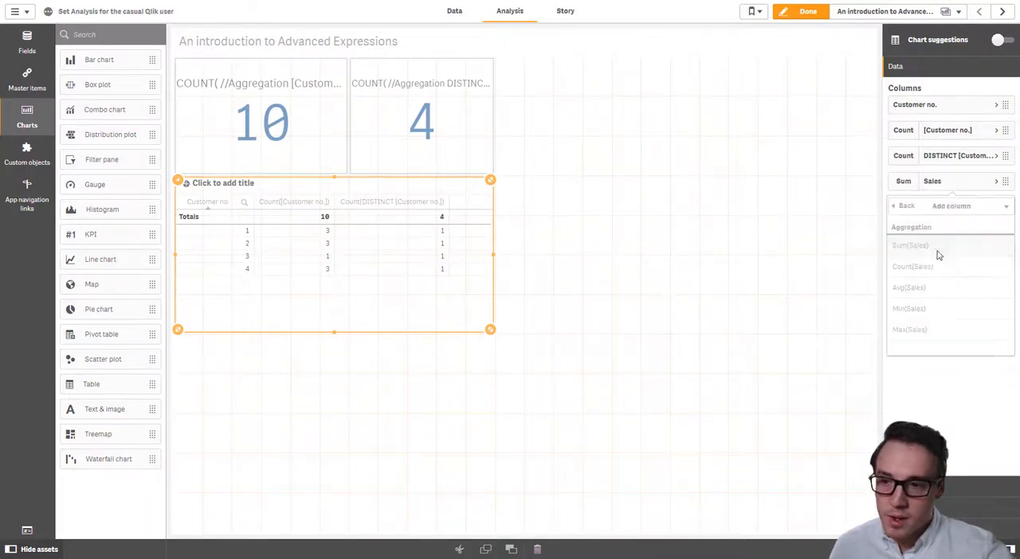
pyautogui.click(805, 17)
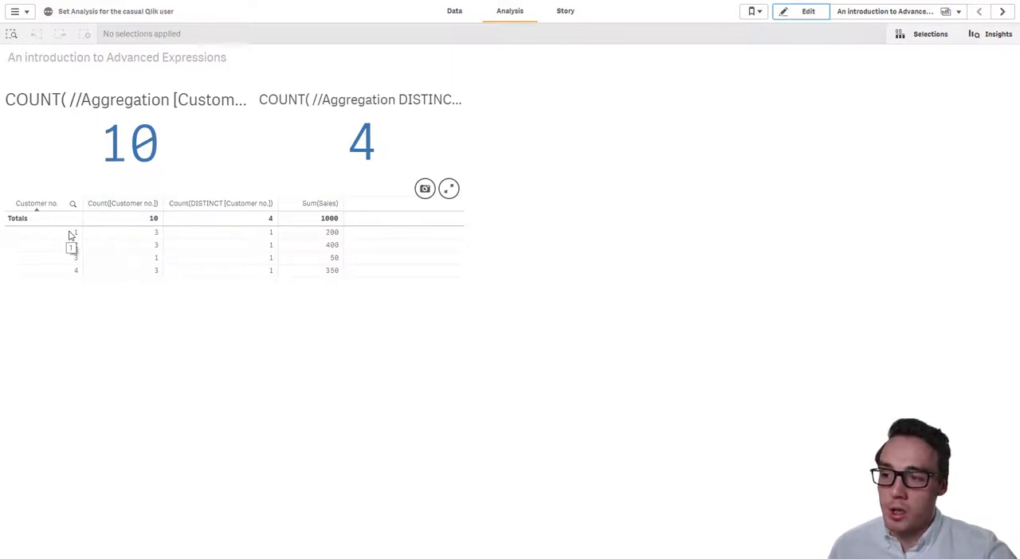
# Add a SUM(TOTAL Sales) measure column to the table in edit mode, and return to the sheet's analysis view.
pyautogui.click(810, 12)
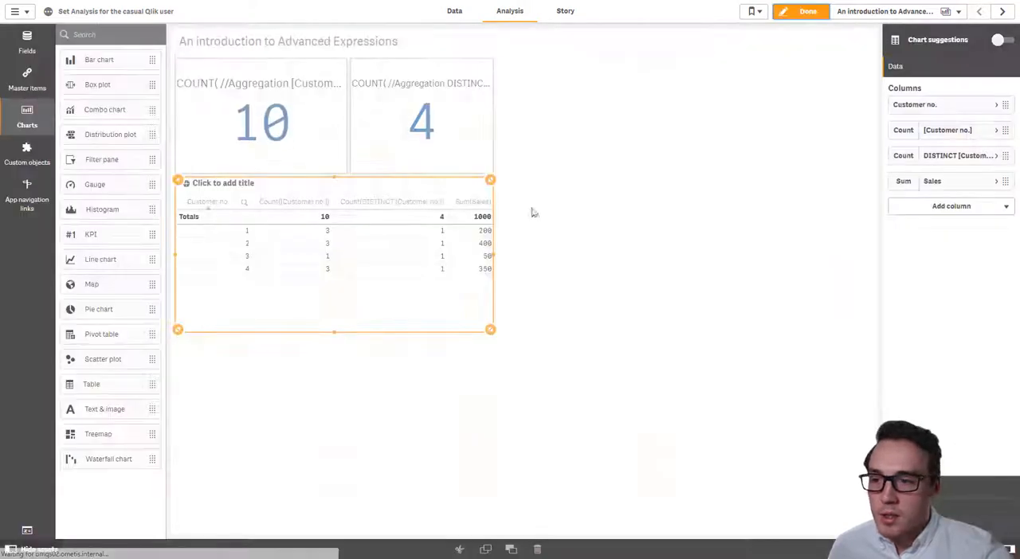
pyautogui.click(988, 207)
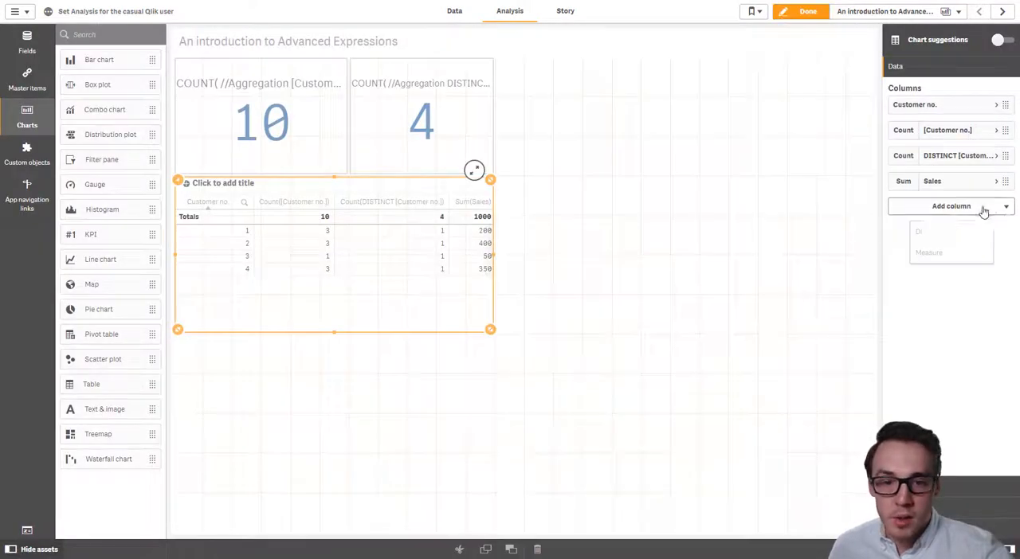
pyautogui.click(968, 251)
pyautogui.click(995, 231)
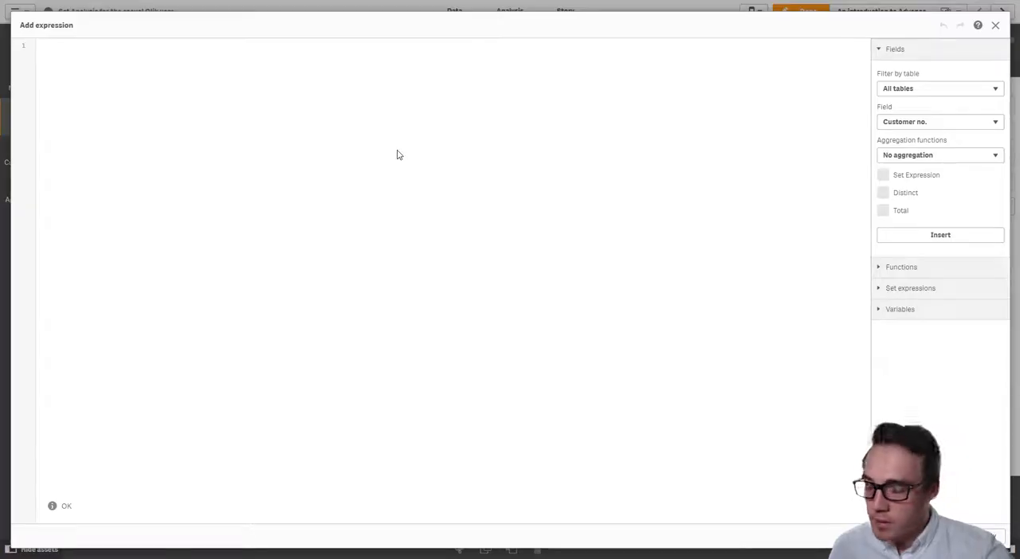
pyautogui.write('SUM(')
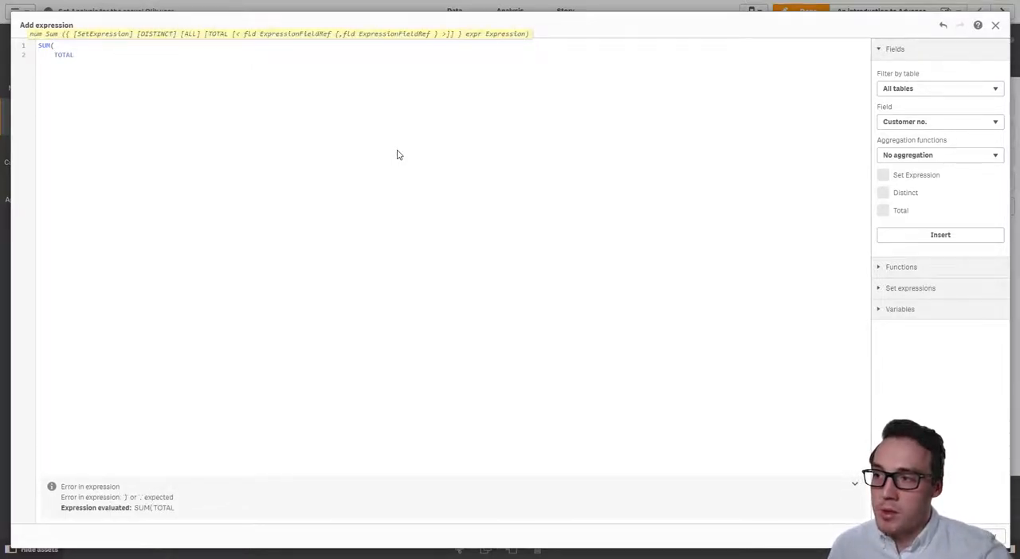
pyautogui.press('Return')
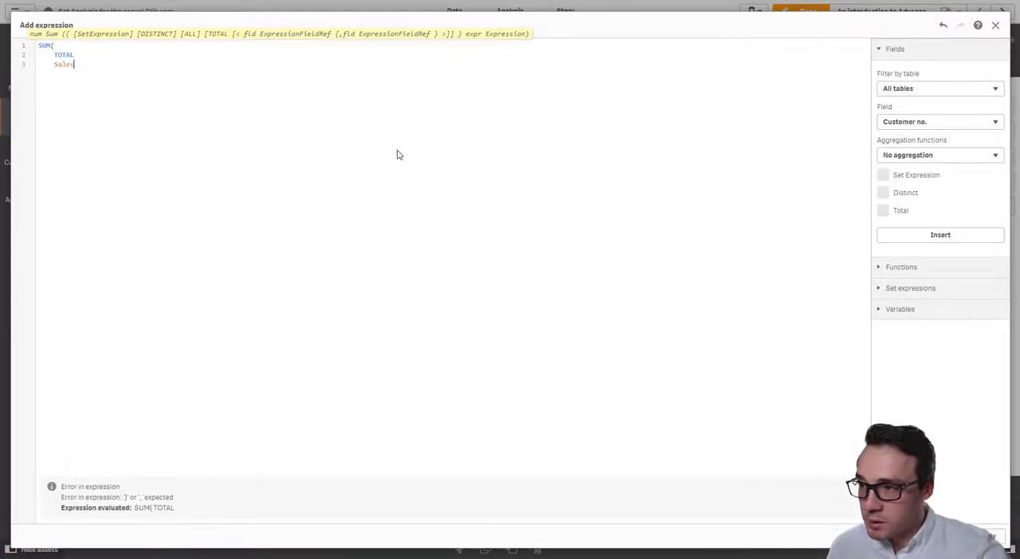
pyautogui.write(')')
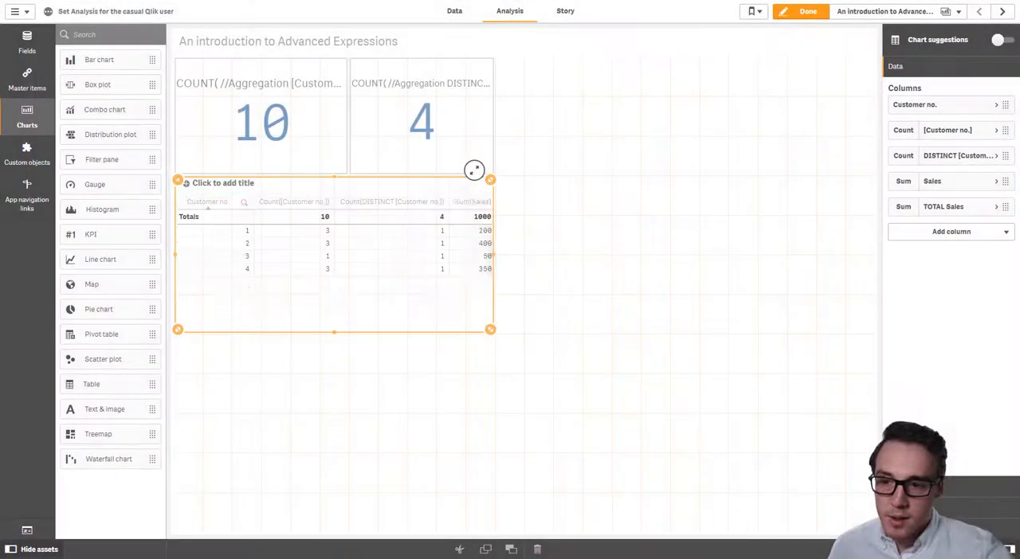
pyautogui.click(804, 12)
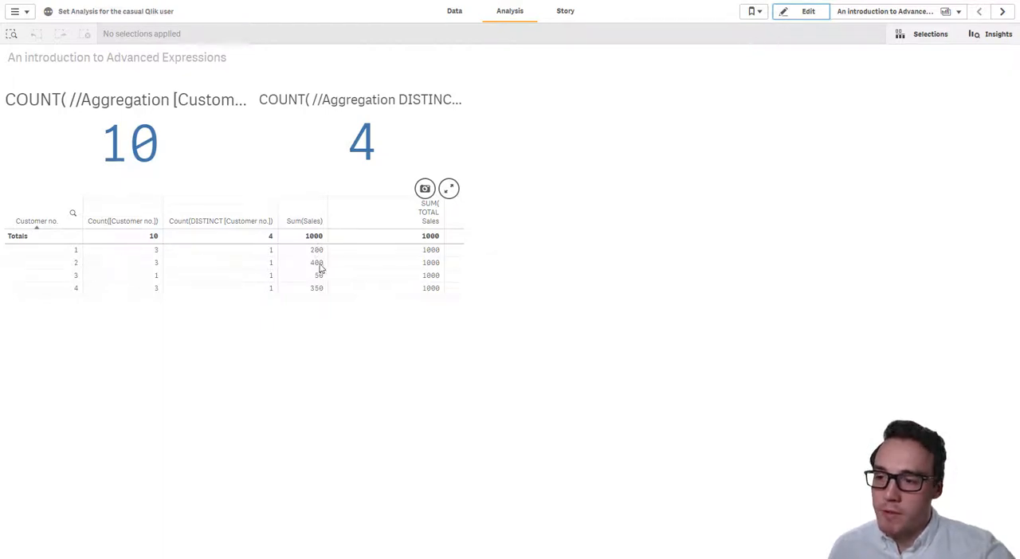
# Reopen the sheet for editing and widen the table well beyond the two KPIs so all its columns fit.
pyautogui.click(814, 14)
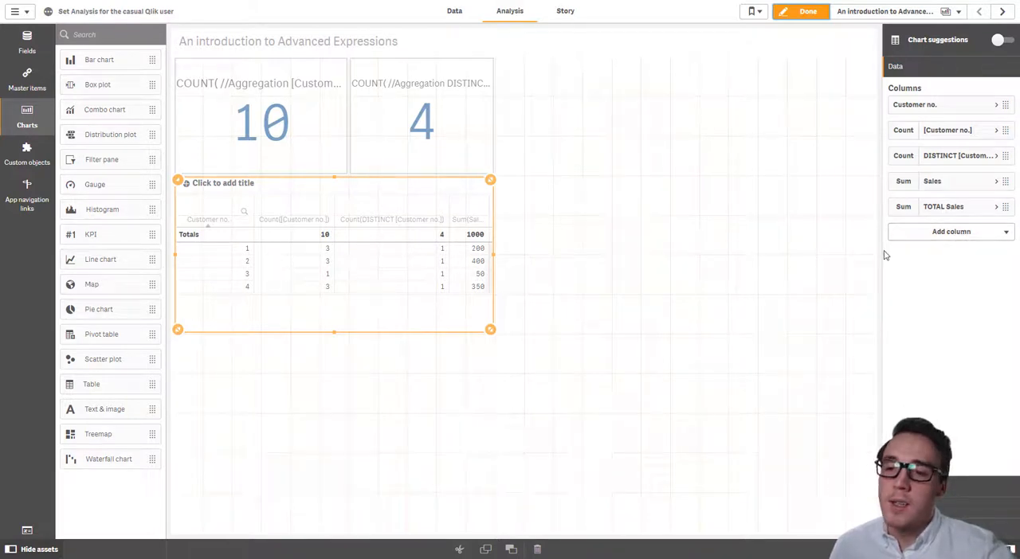
pyautogui.click(953, 233)
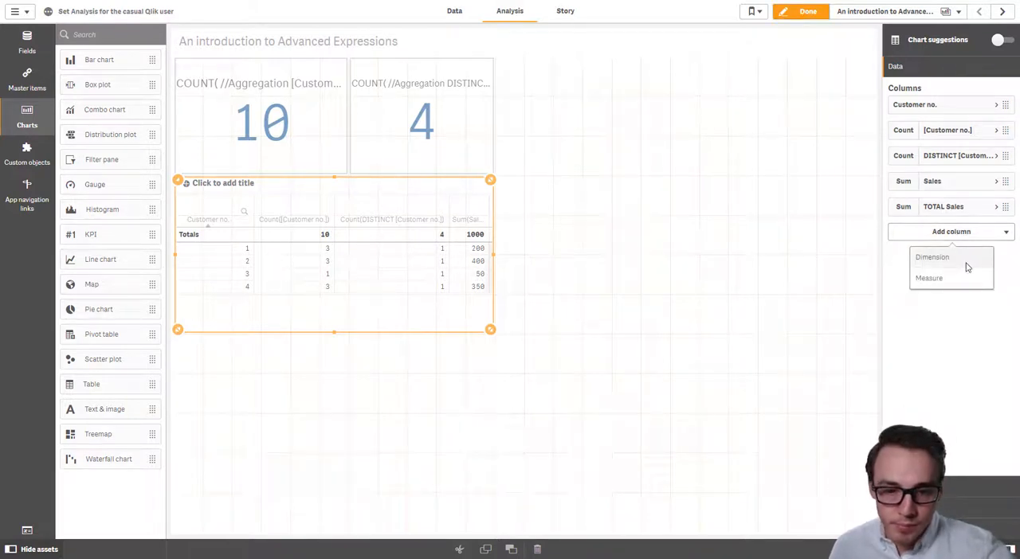
pyautogui.moveTo(490, 329); pyautogui.dragTo(739, 330)
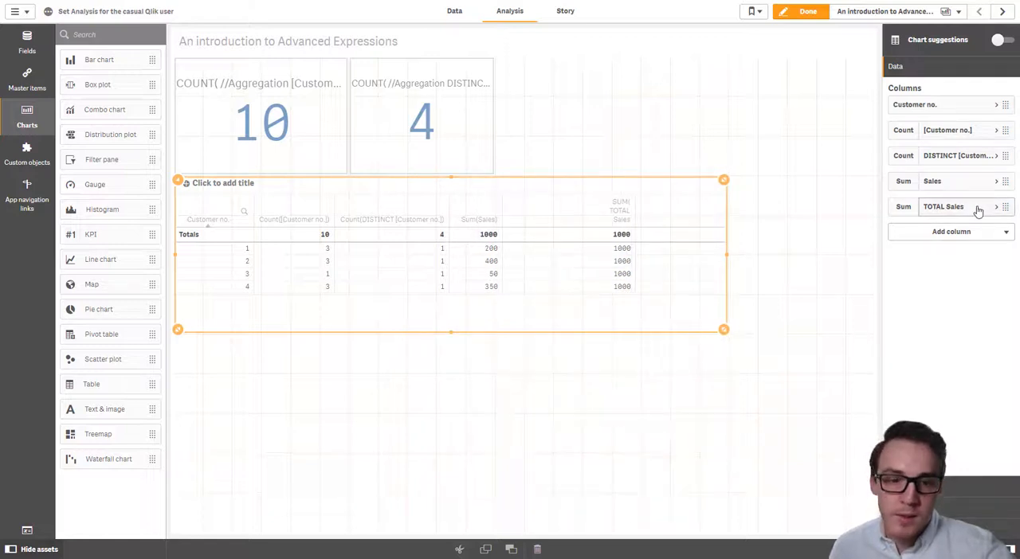
# Add a measure column to the table with the expression SUM(Sales) / SUM(TOTAL Sales).
pyautogui.click(974, 231)
pyautogui.click(964, 282)
pyautogui.click(998, 260)
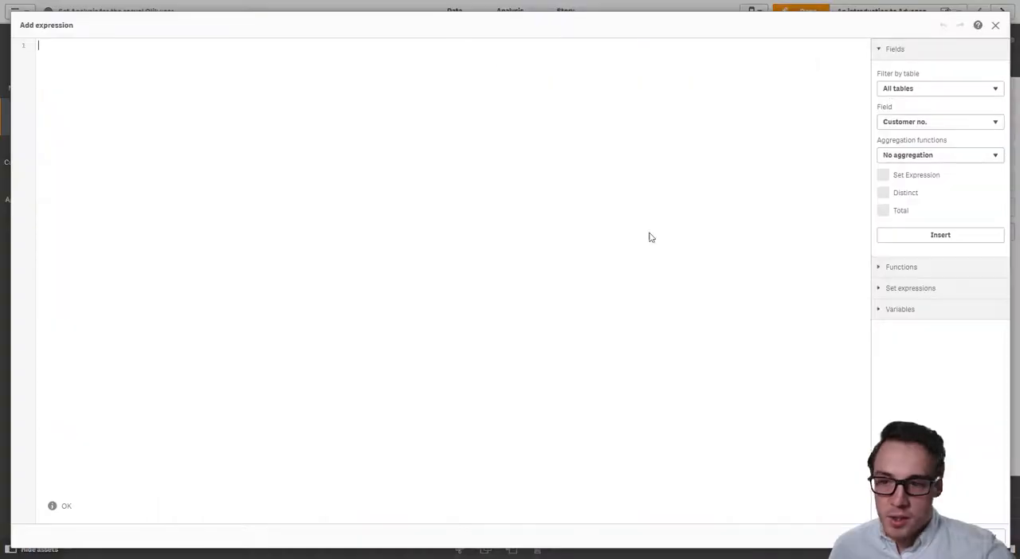
pyautogui.write('SUM(')
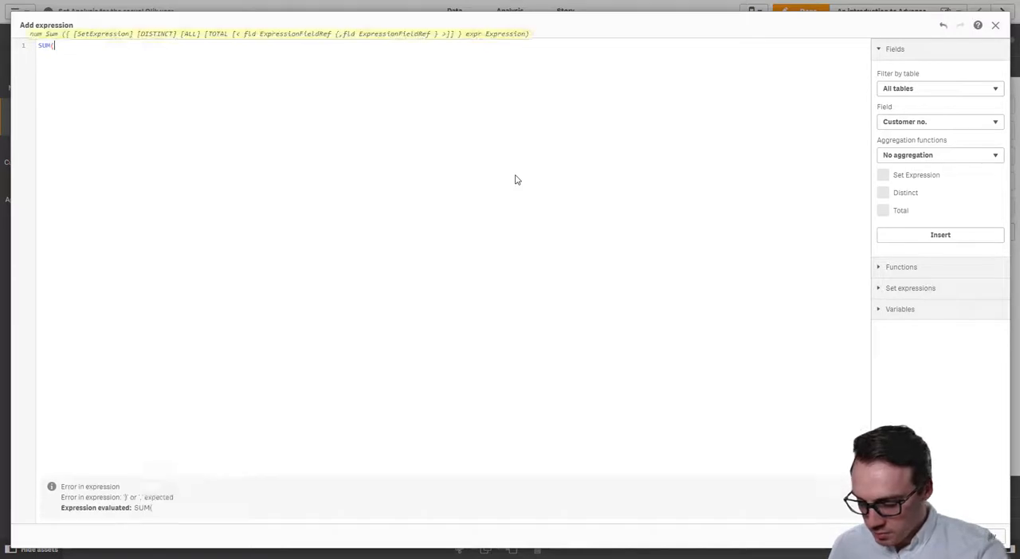
pyautogui.write('Sales) ')
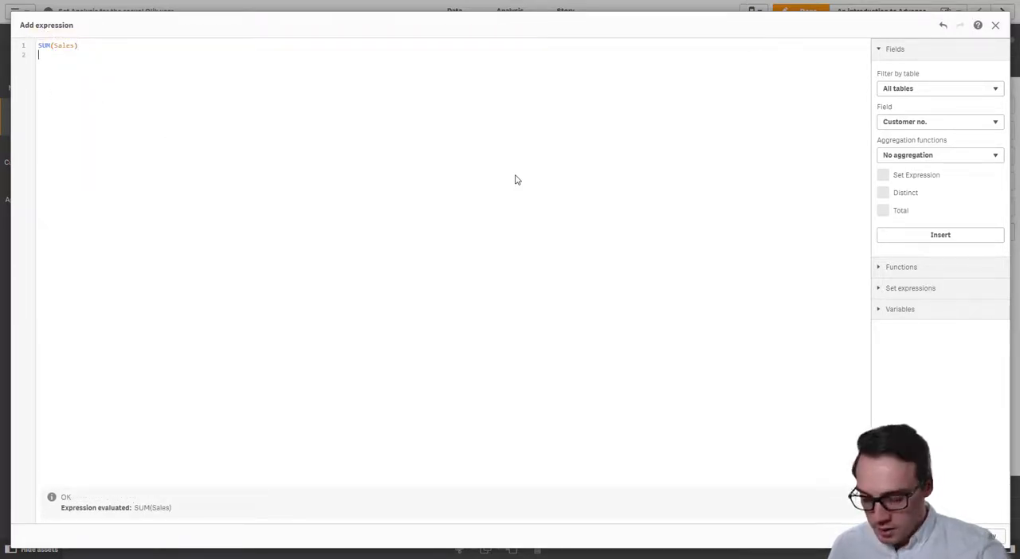
pyautogui.write('/')
pyautogui.press('Return')
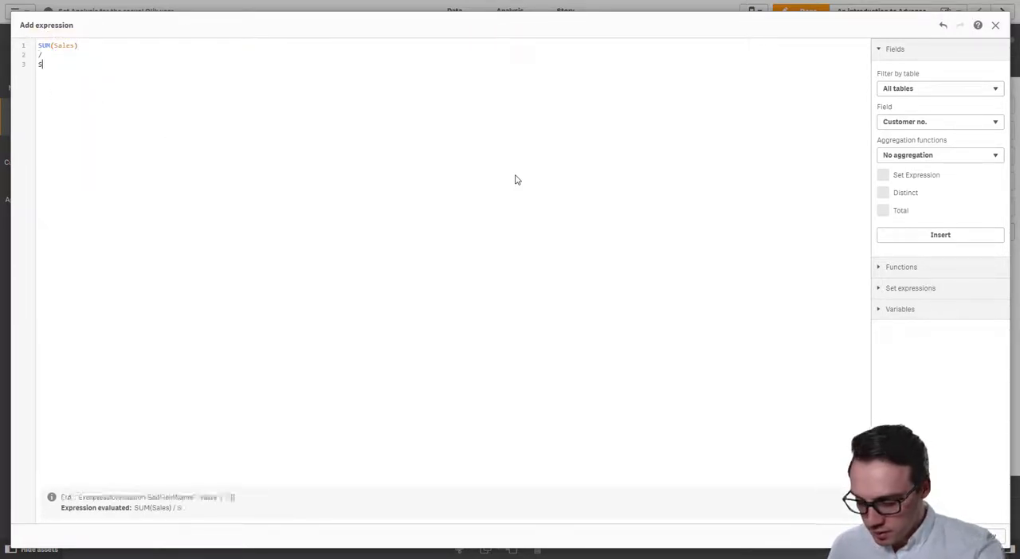
pyautogui.write('SUM(TOTAL')
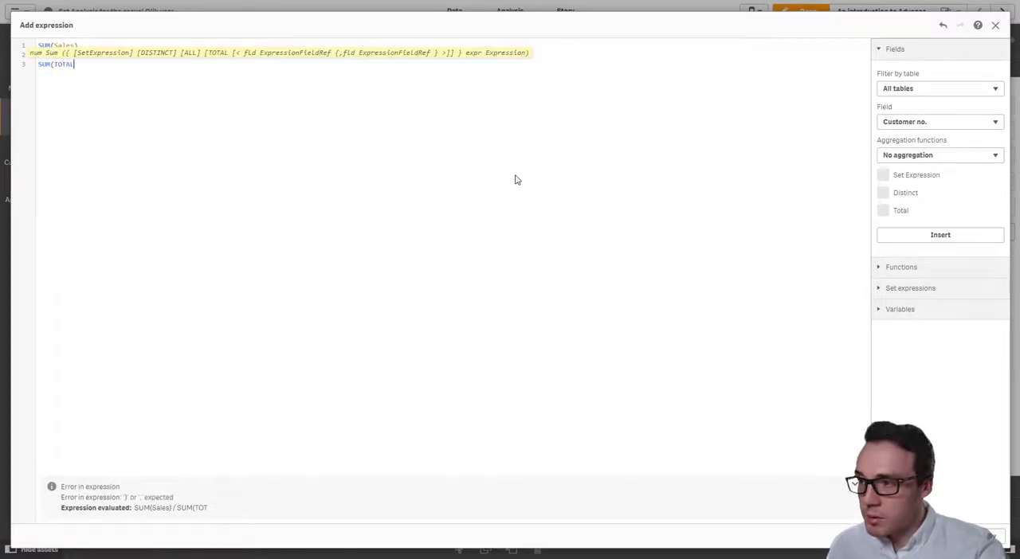
pyautogui.write(' Sales')
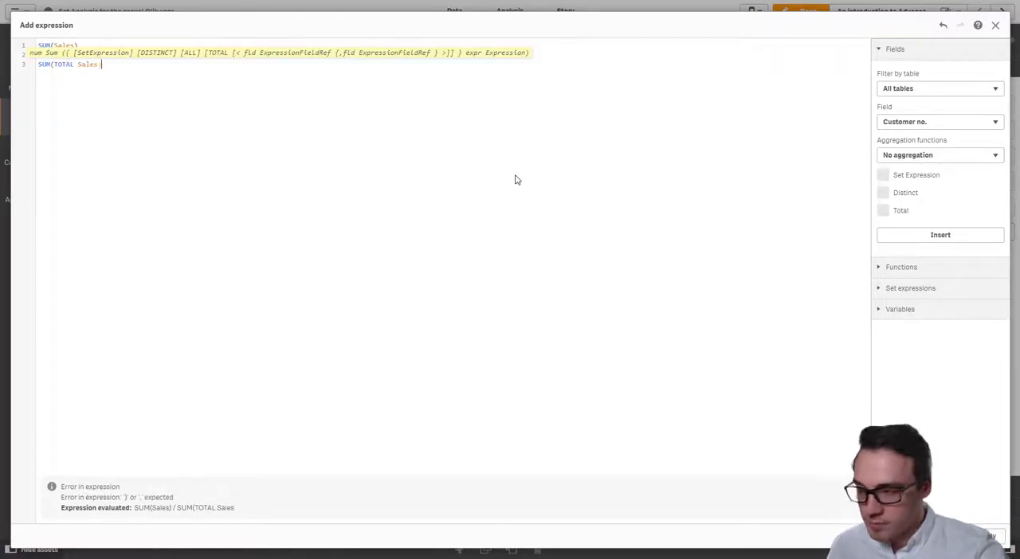
pyautogui.write(')')
pyautogui.click(984, 538)
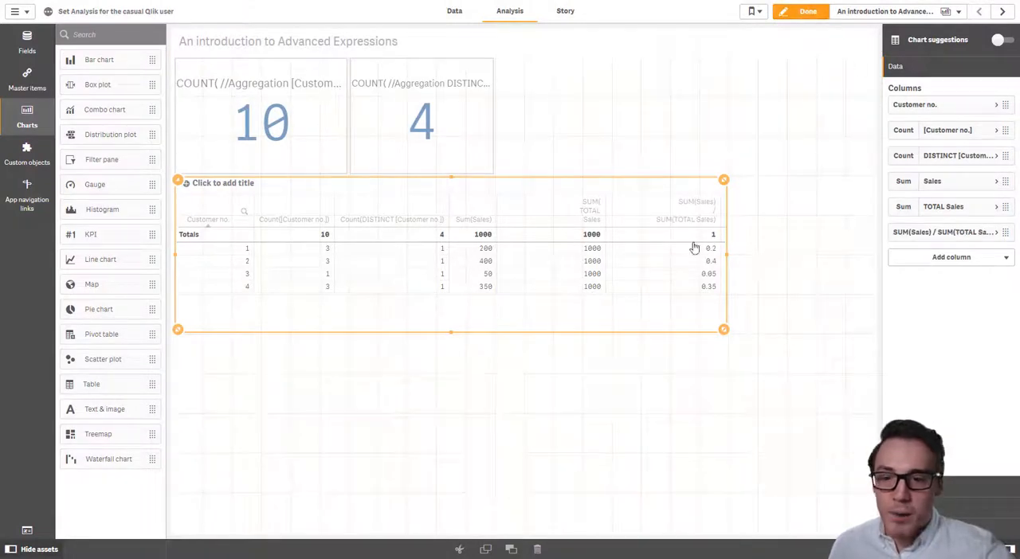
# Format the SUM(Sales) / SUM(TOTAL Sales) column as a number in the whole-percent 12% style, and leave sheet editing.
pyautogui.click(956, 233)
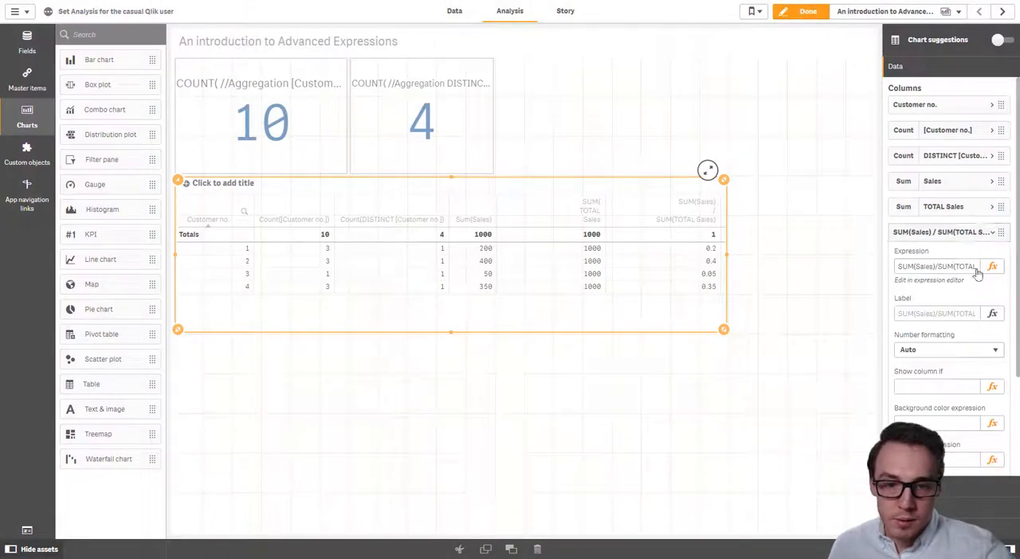
pyautogui.click(950, 349)
pyautogui.click(925, 371)
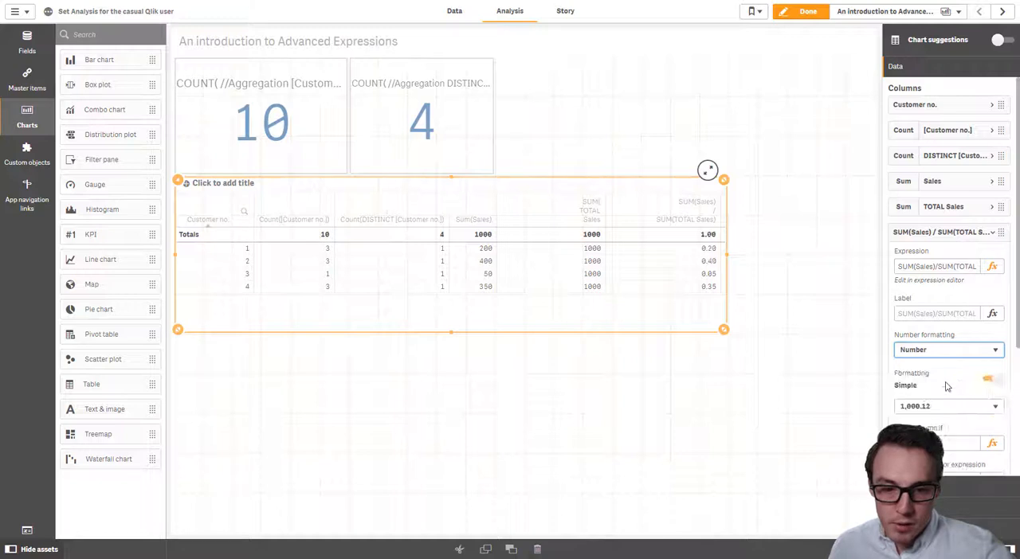
pyautogui.click(948, 406)
pyautogui.click(968, 447)
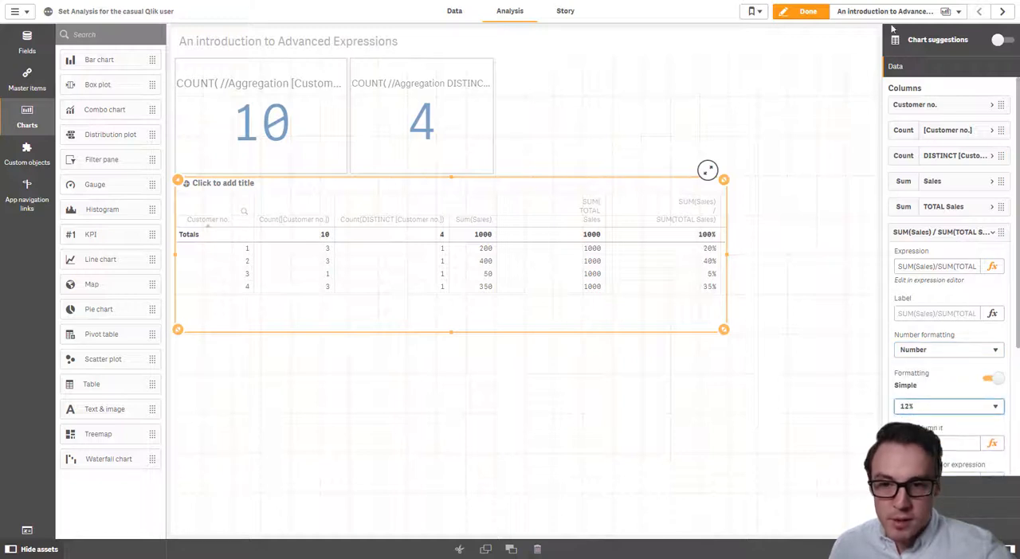
pyautogui.click(803, 11)
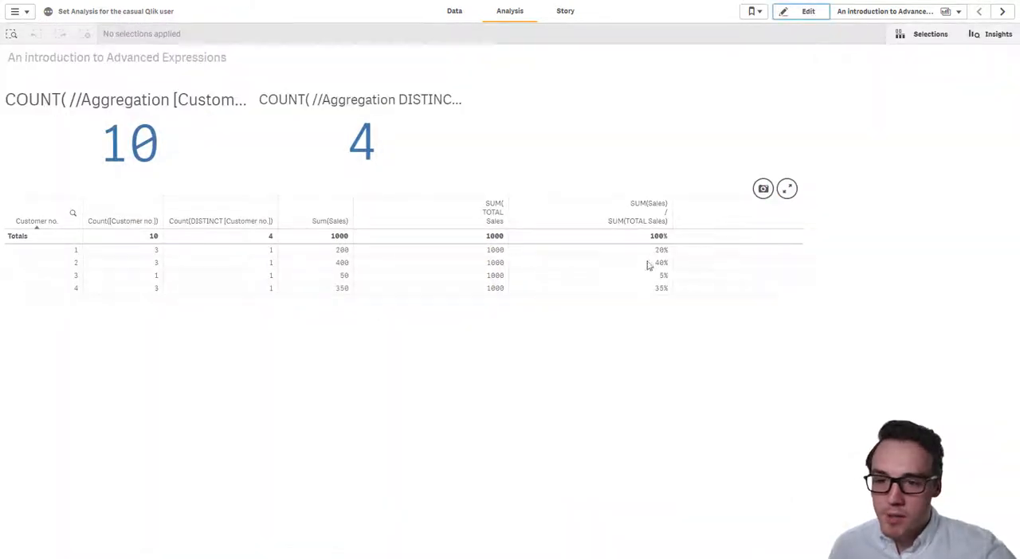